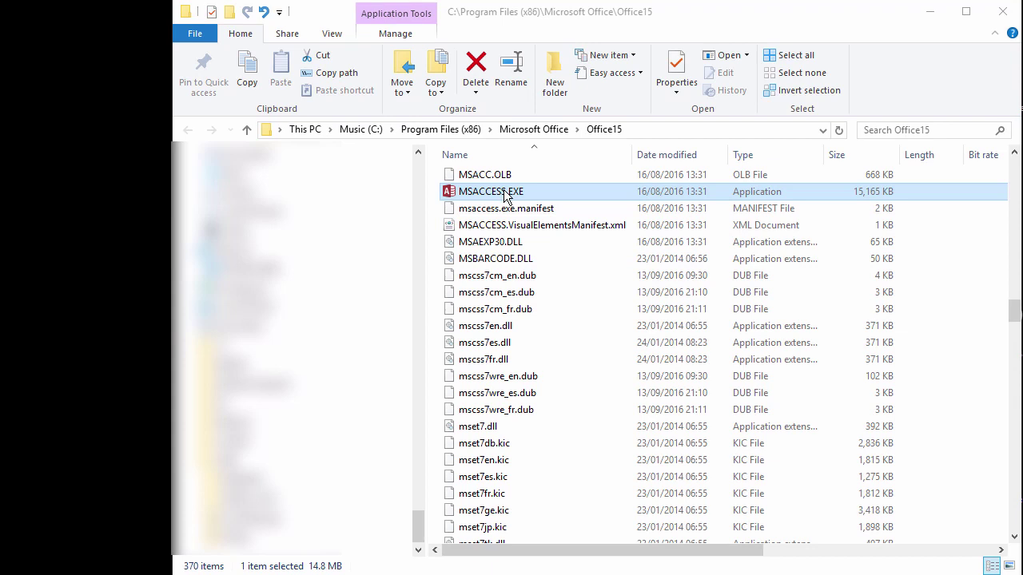
# Run MSACCESS.EXE as administrator and open the recent database AnalyzerDev_190419_1700_ReportSql_dynamic_az_Eventz.accdb
pyautogui.rightClick(504, 193)
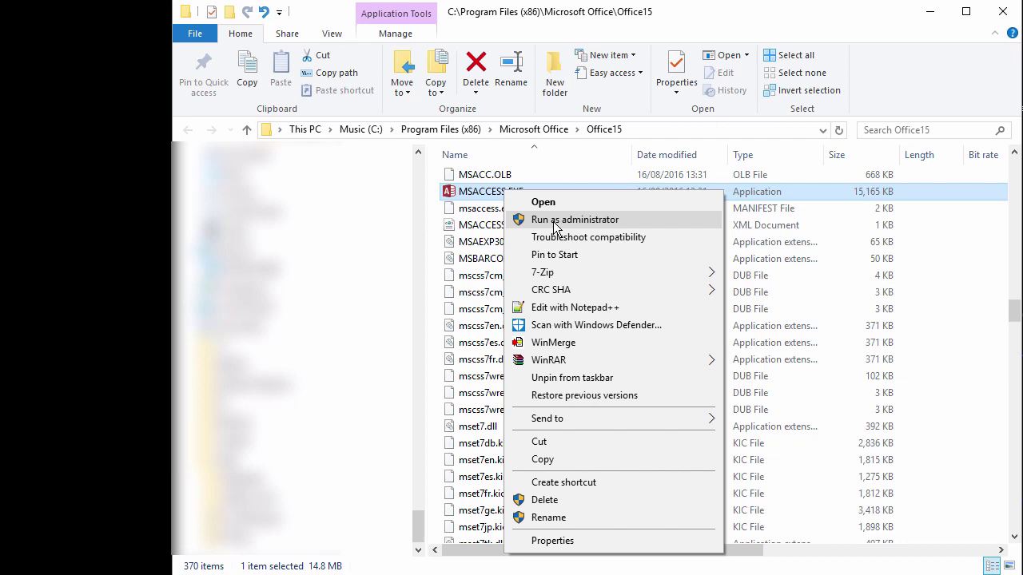
pyautogui.click(554, 225)
pyautogui.click(567, 463)
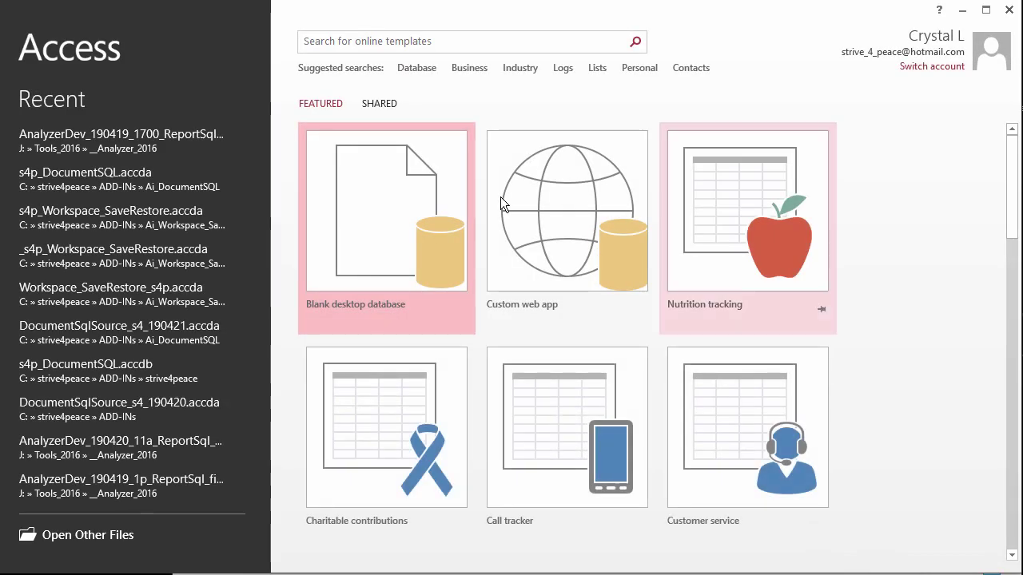
pyautogui.click(133, 136)
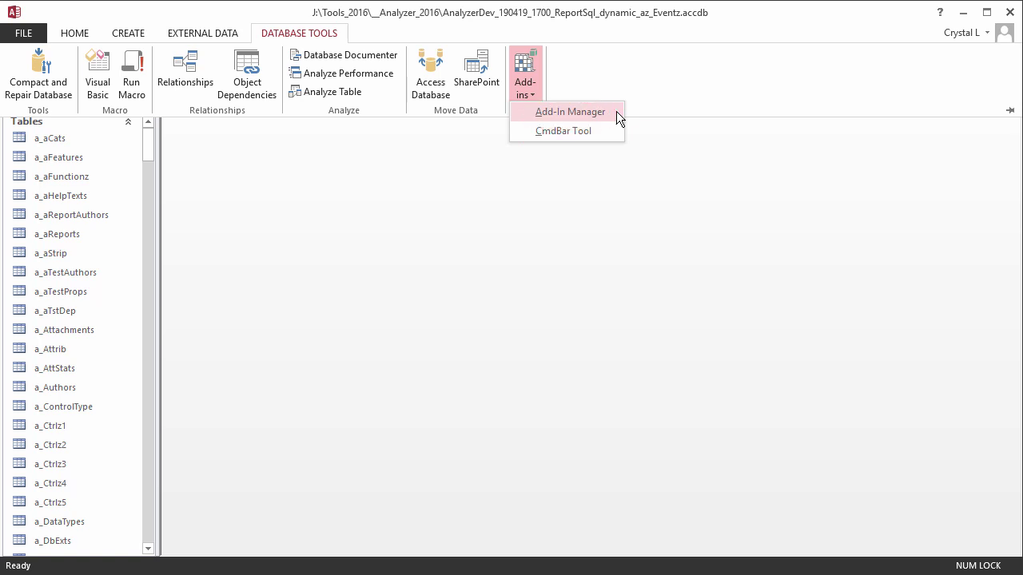
# Add s4p_DocumentSQL.accda from C:\strive4peace\ADD-INs\Ai_DocumentSQL through the Add-in Manager and close the manager
pyautogui.click(616, 112)
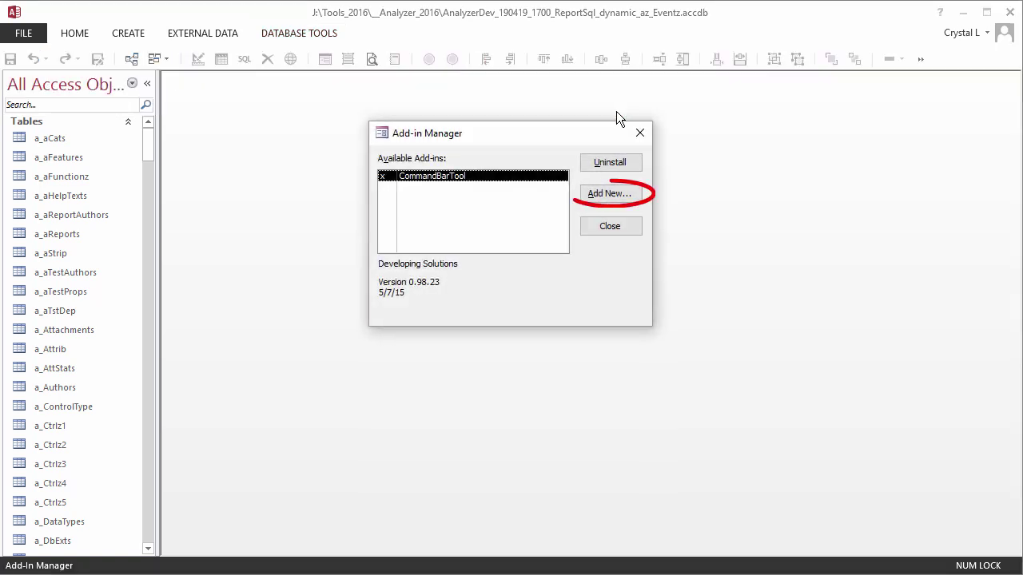
pyautogui.click(616, 194)
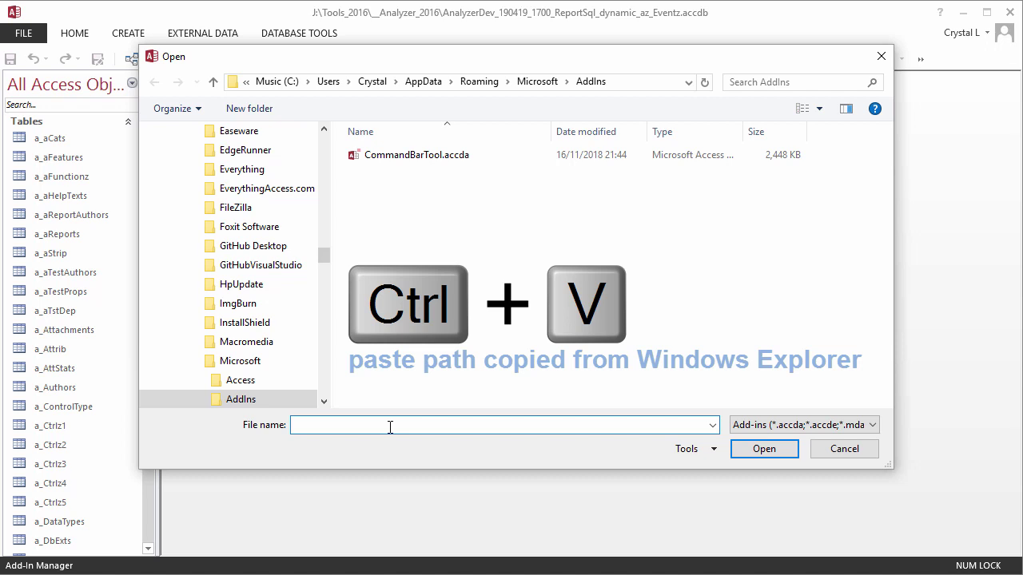
pyautogui.write('C:\\strive4peace\\ADD-INs\\Ai_DocumentSQL')
pyautogui.press('Return')
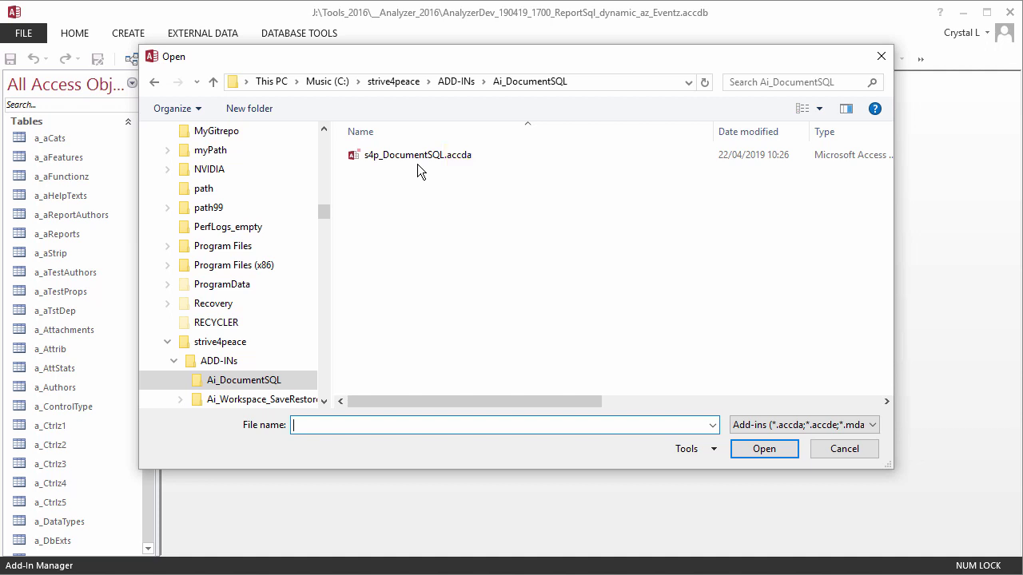
pyautogui.click(418, 155)
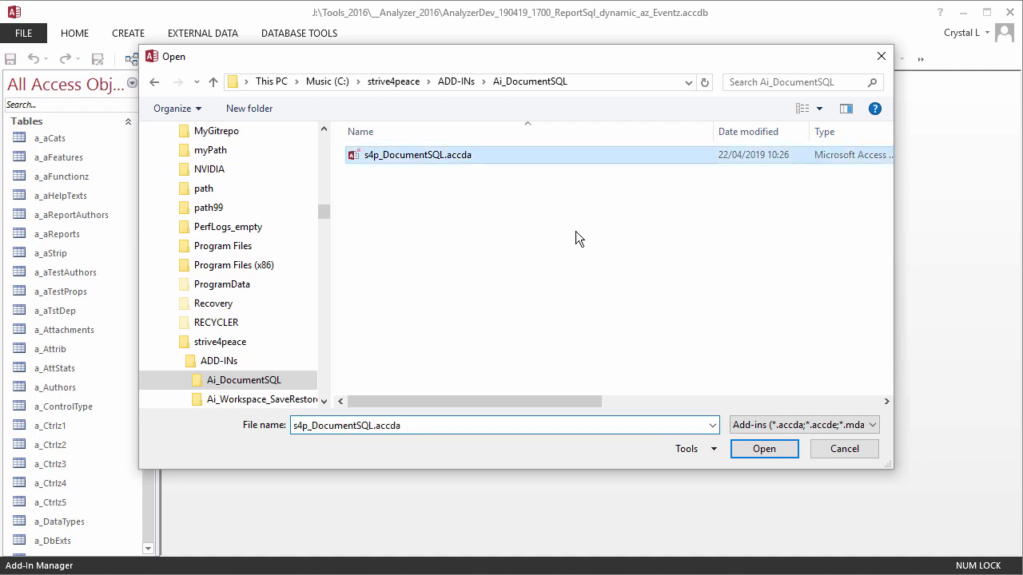
pyautogui.click(765, 450)
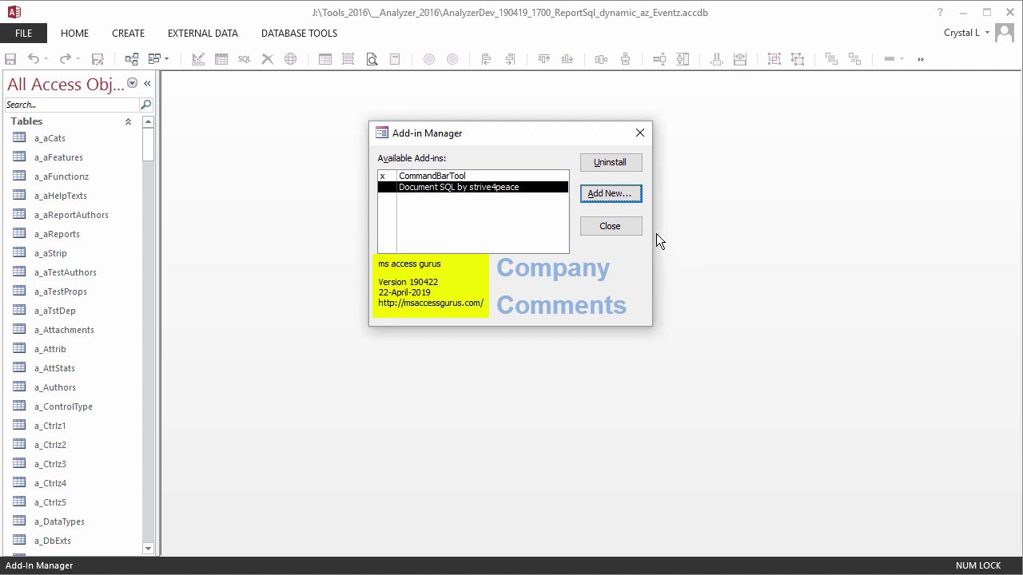
pyautogui.click(615, 227)
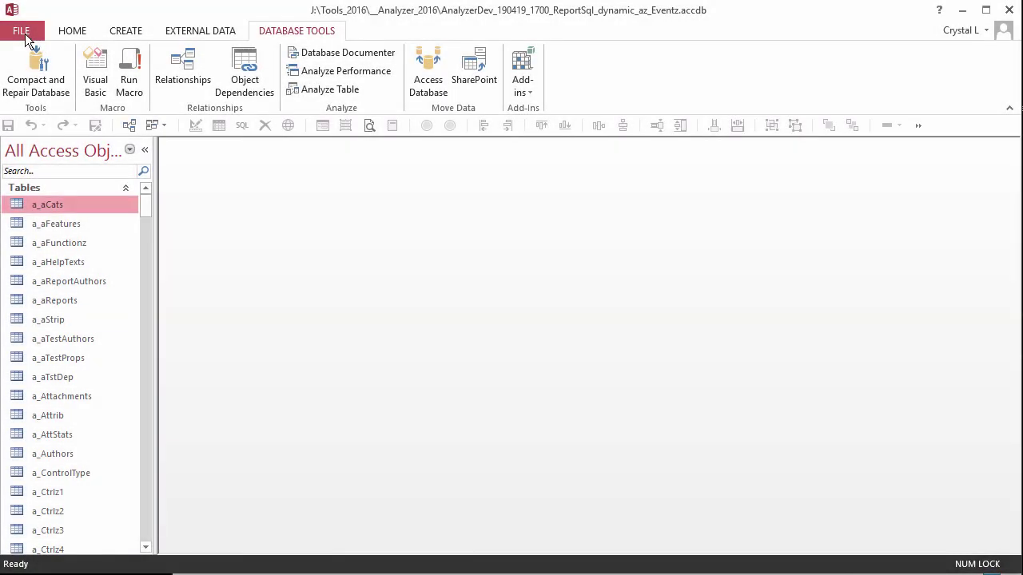
# In the Access options for add-ins, choose to manage Access Add-ins and open the Add-in Manager from there
pyautogui.click(27, 38)
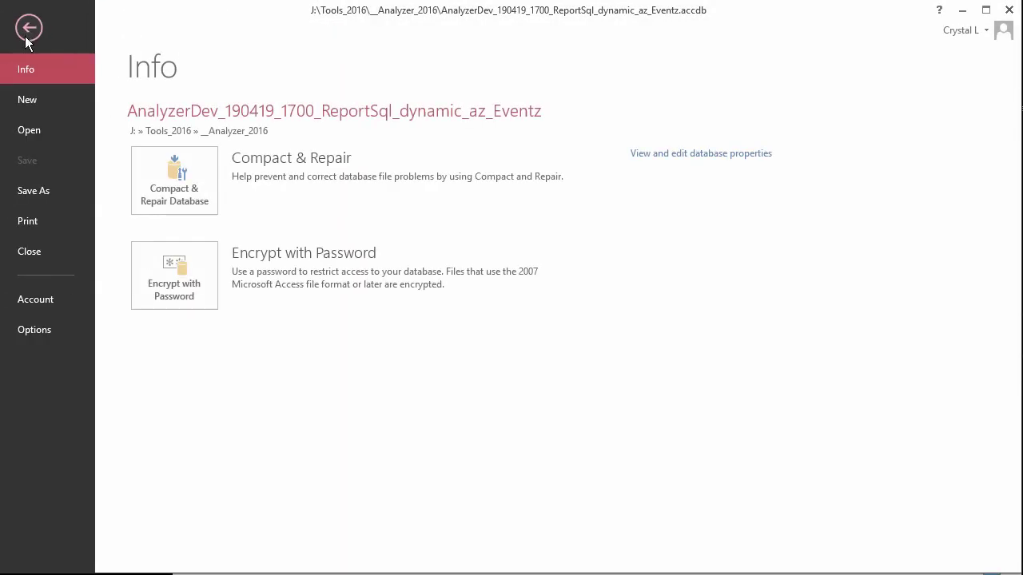
pyautogui.click(40, 332)
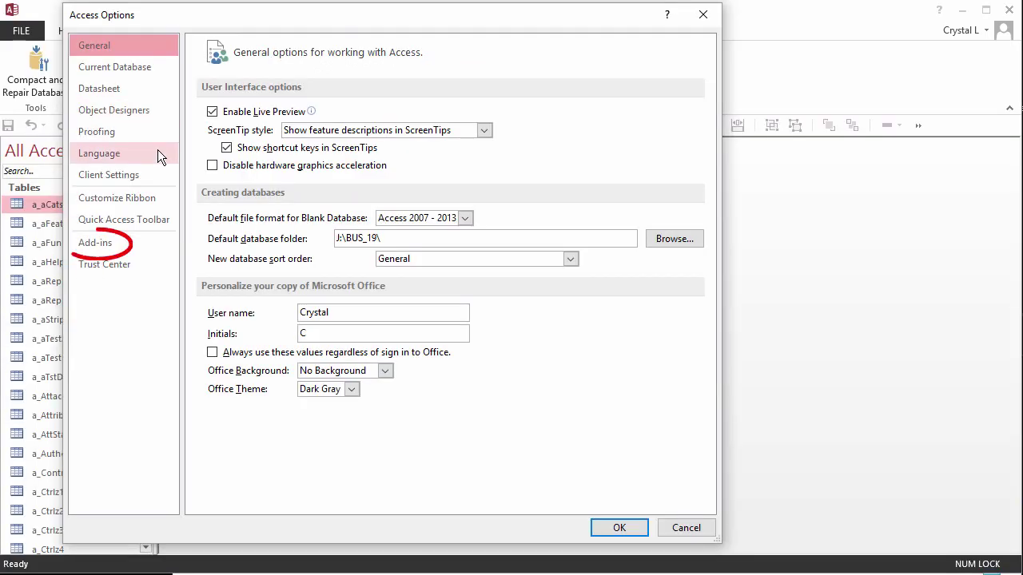
pyautogui.click(123, 244)
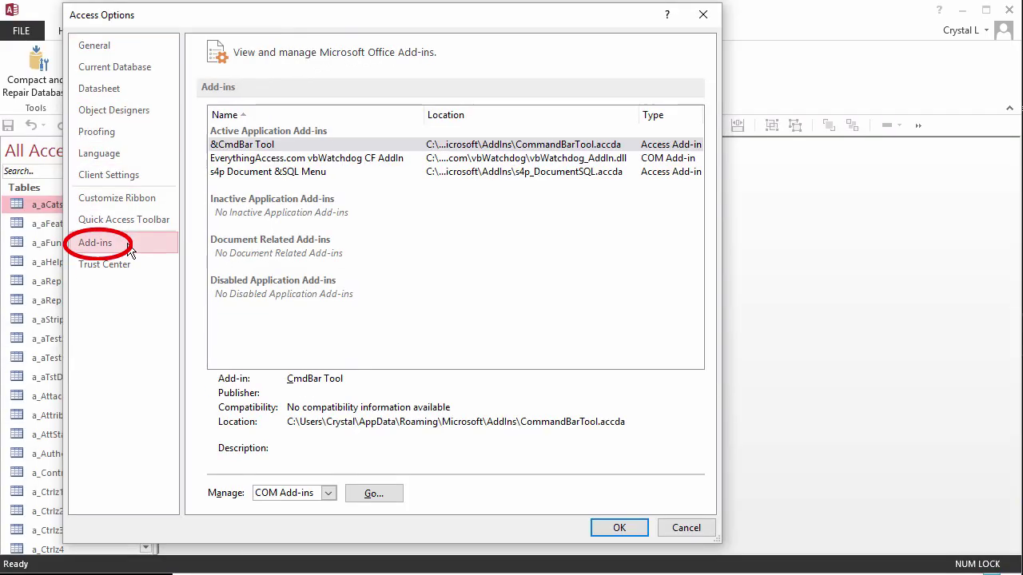
pyautogui.click(331, 492)
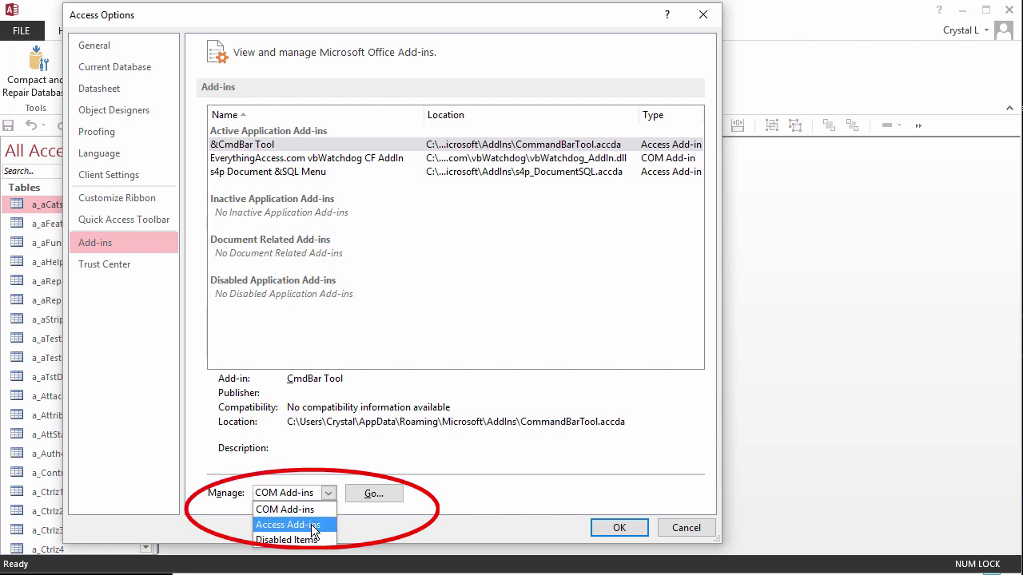
pyautogui.click(310, 524)
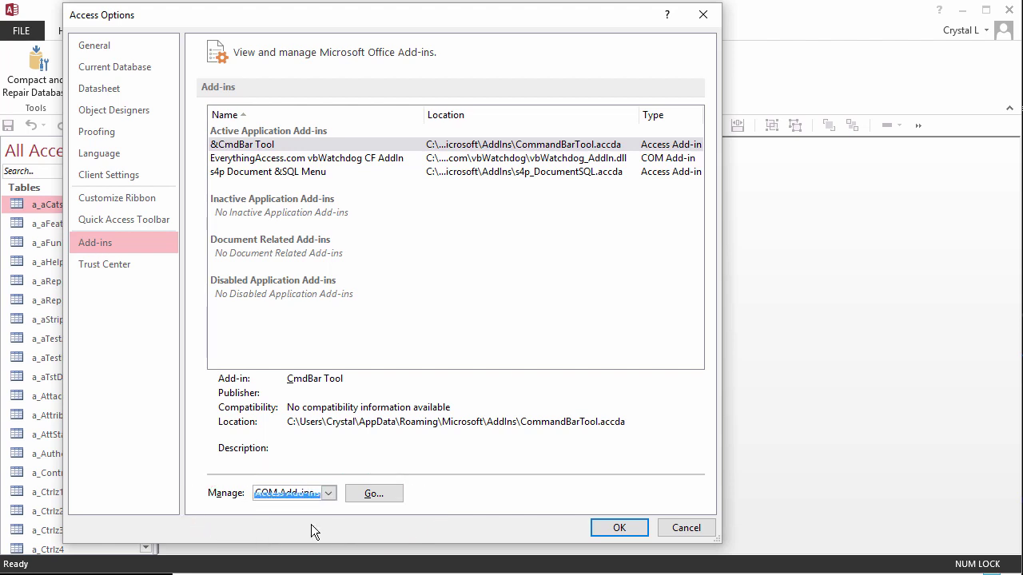
pyautogui.click(371, 493)
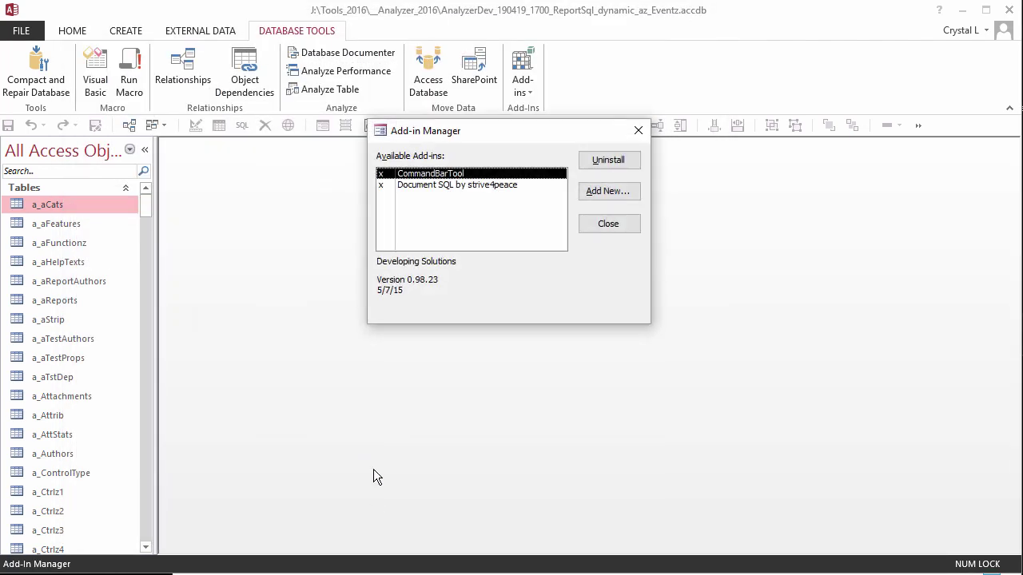
# Add s4p_Workspace_SaveRestore.accda from C:\strive4peace\ADD-INs\Ai_Workspace_SaveRestore, close the Add-in Manager and list the available add-ins
pyautogui.click(593, 195)
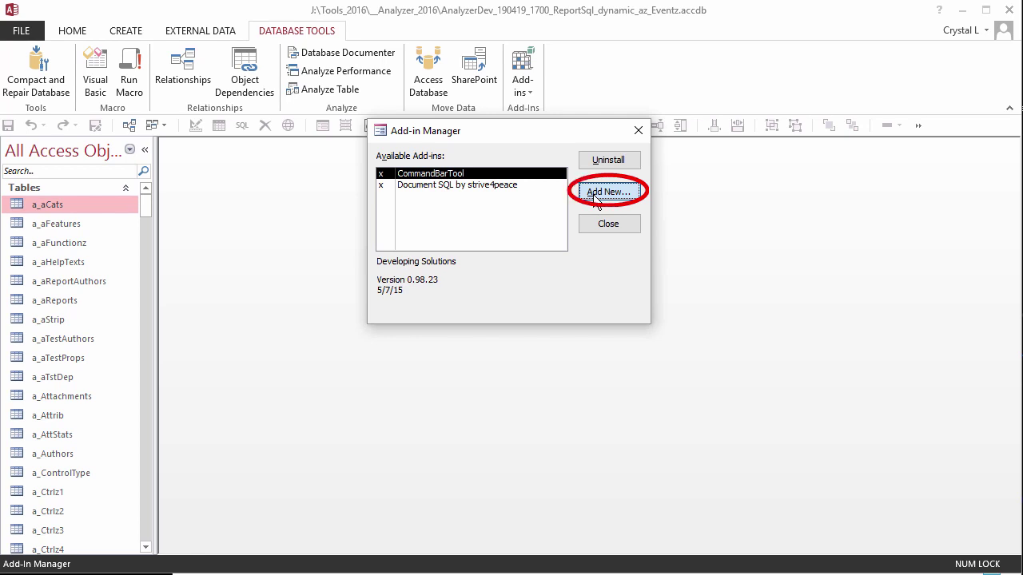
pyautogui.click(595, 196)
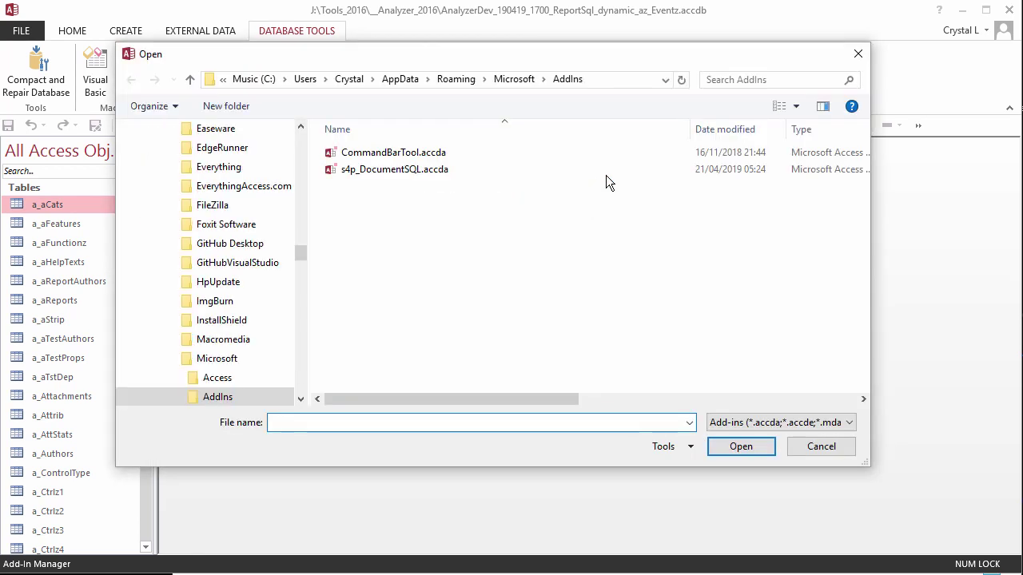
pyautogui.write('C:\\strive4peace\\ADD-INs\\Ai_Workspace_SaveRestore')
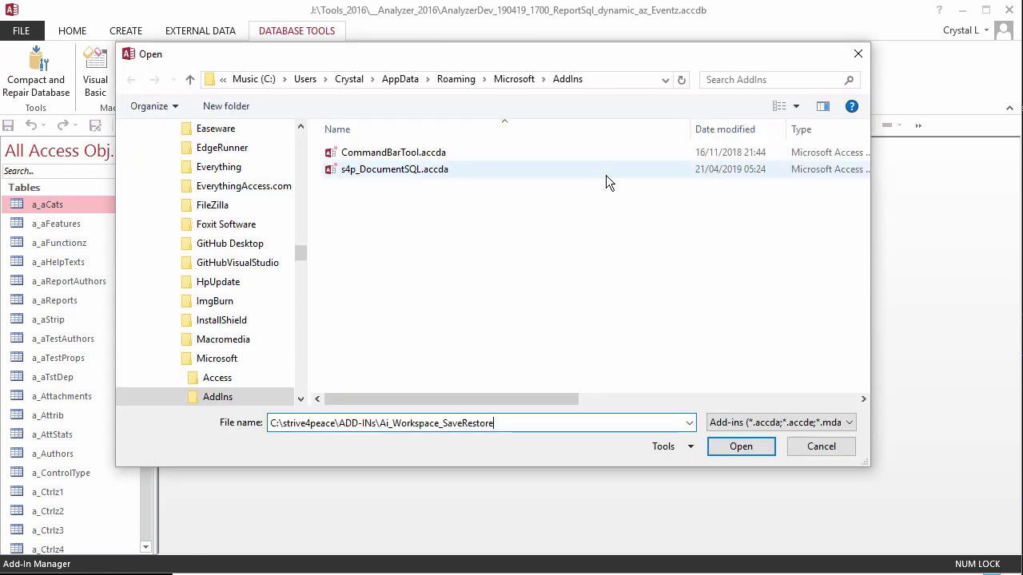
pyautogui.press('Return')
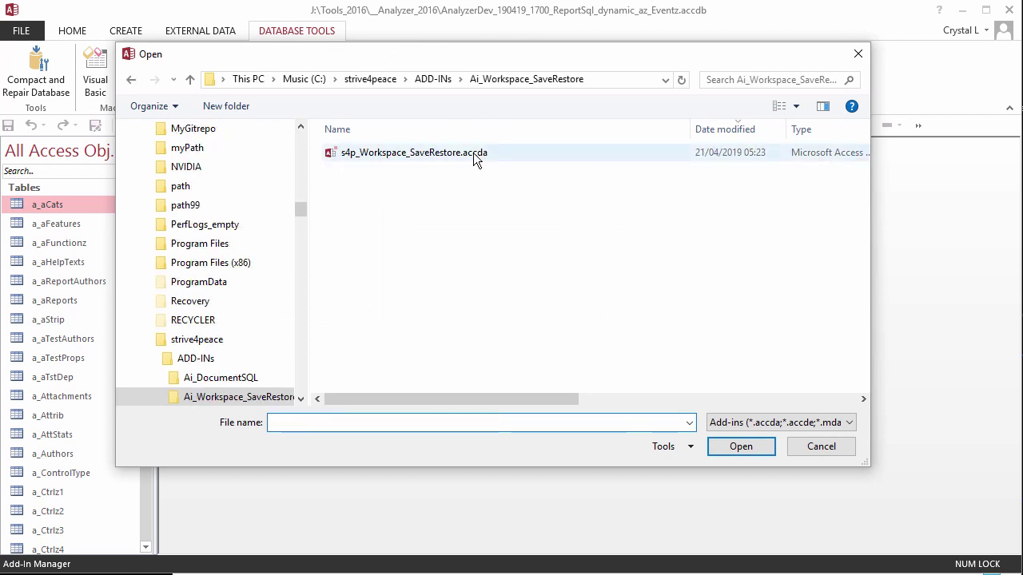
pyautogui.click(473, 153)
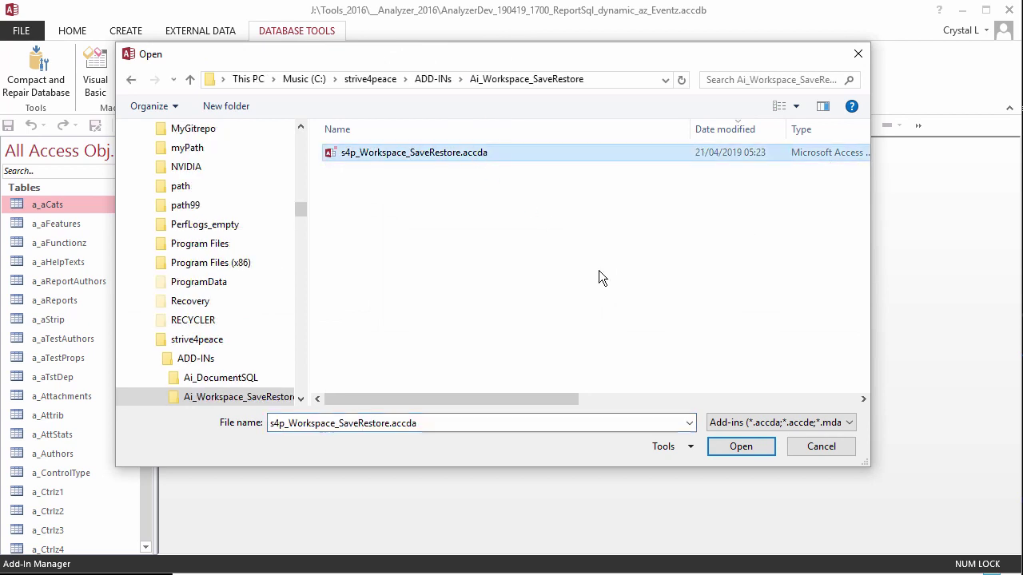
pyautogui.click(730, 447)
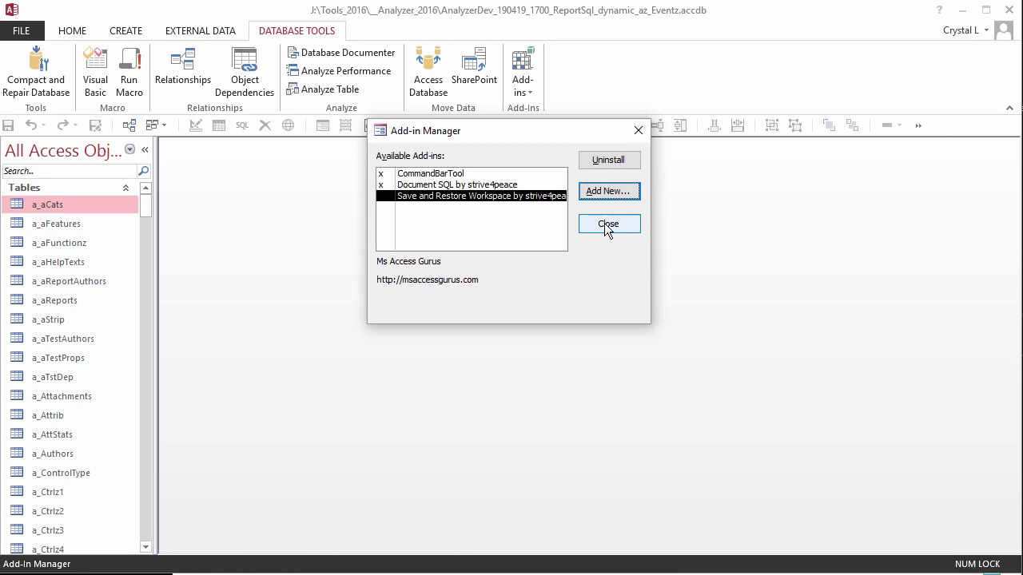
pyautogui.click(604, 222)
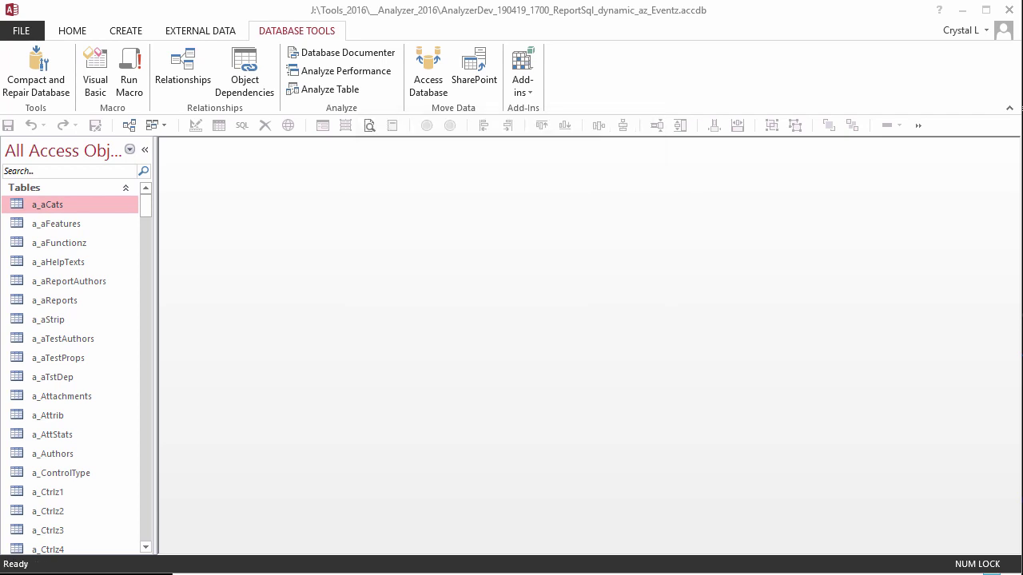
pyautogui.click(523, 84)
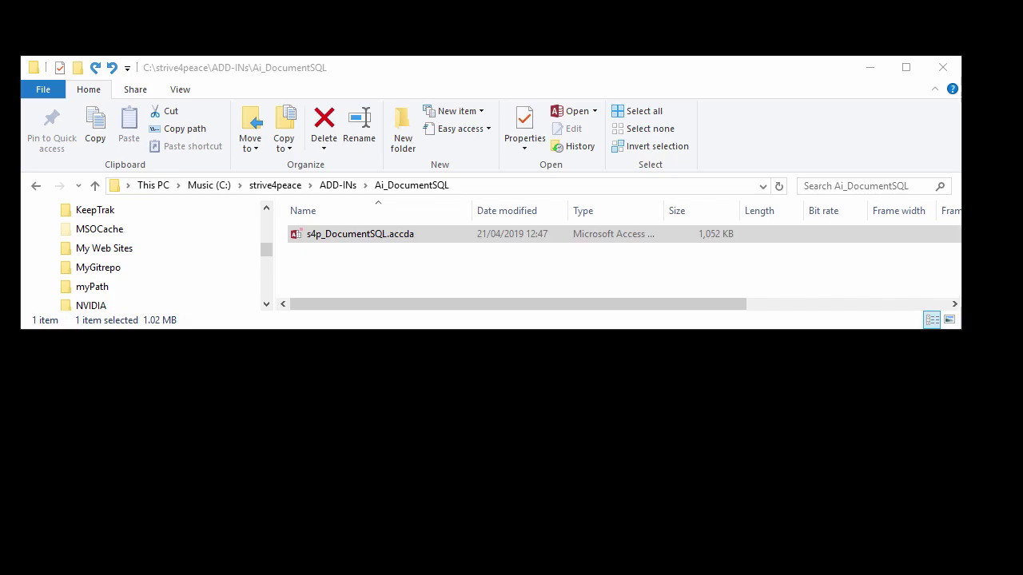
# Open the s4p_DocumentSQL.accda file with system objects shown and view the records of its USysRegInfo table
pyautogui.doubleClick(310, 237)
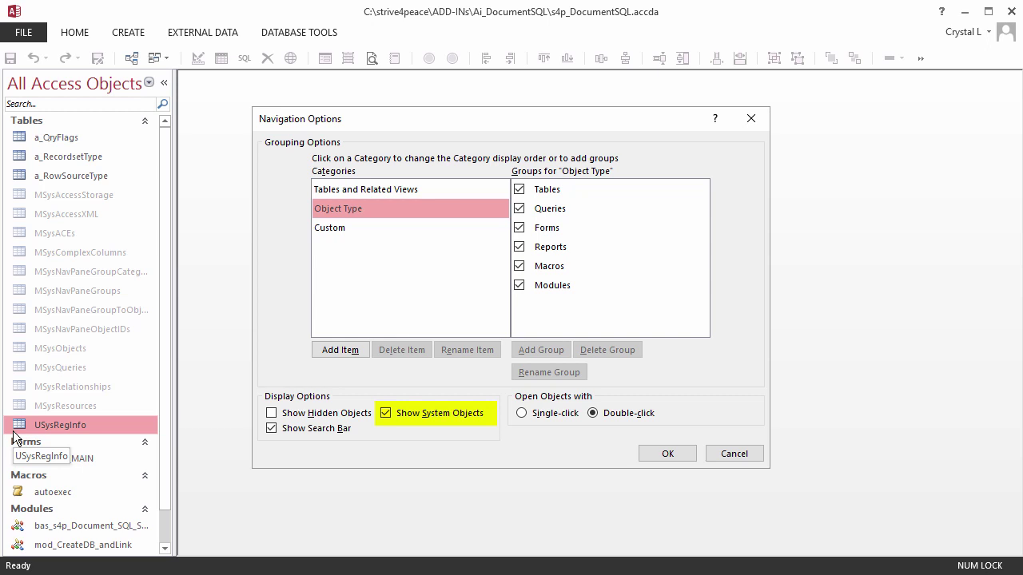
pyautogui.press('Return')
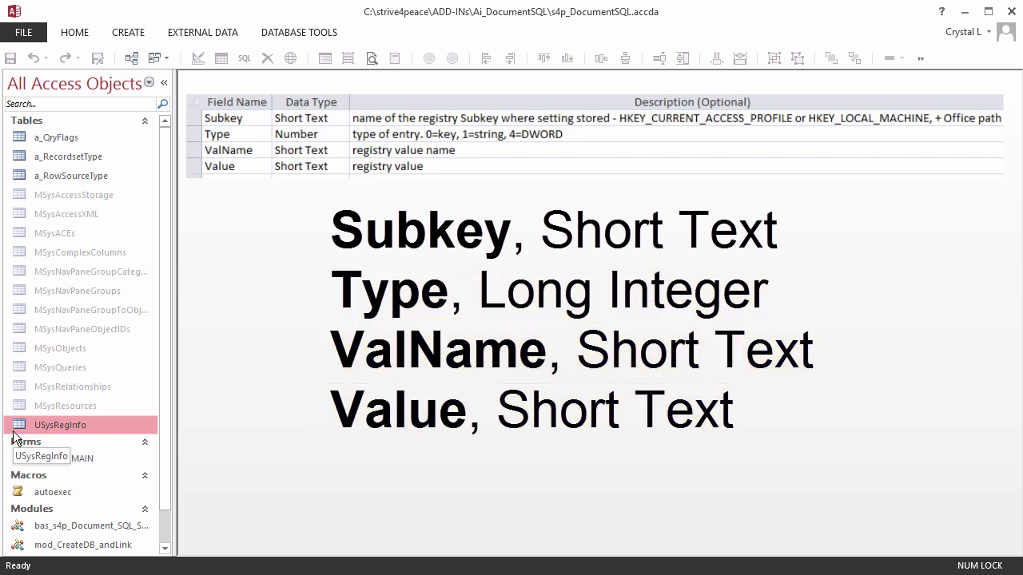
pyautogui.doubleClick(14, 431)
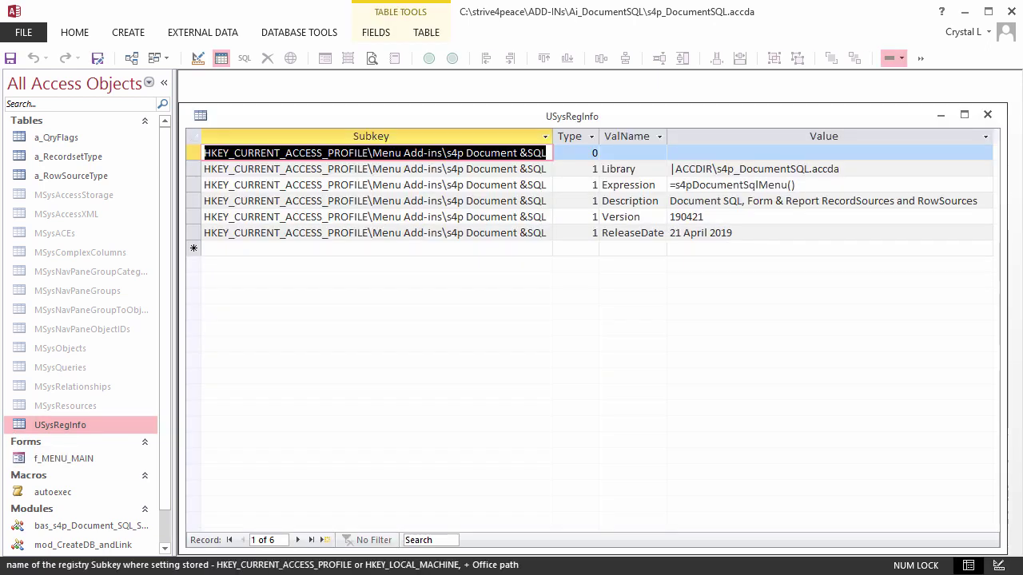
pyautogui.press('F2')
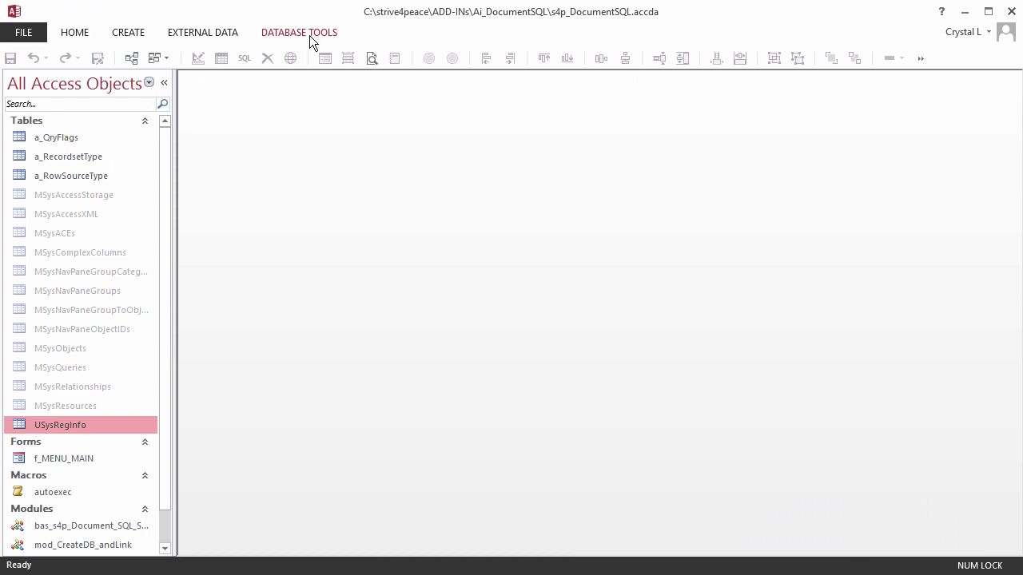
# Launch the s4p Document SQL Menu add-in and select the f_MENU_MAIN form among the database objects
pyautogui.click(309, 35)
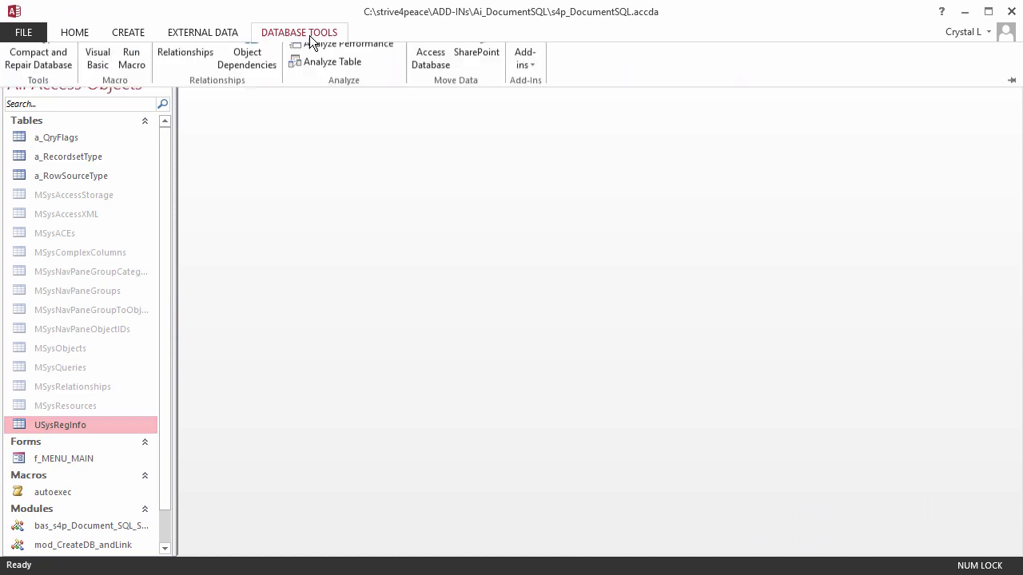
pyautogui.click(535, 96)
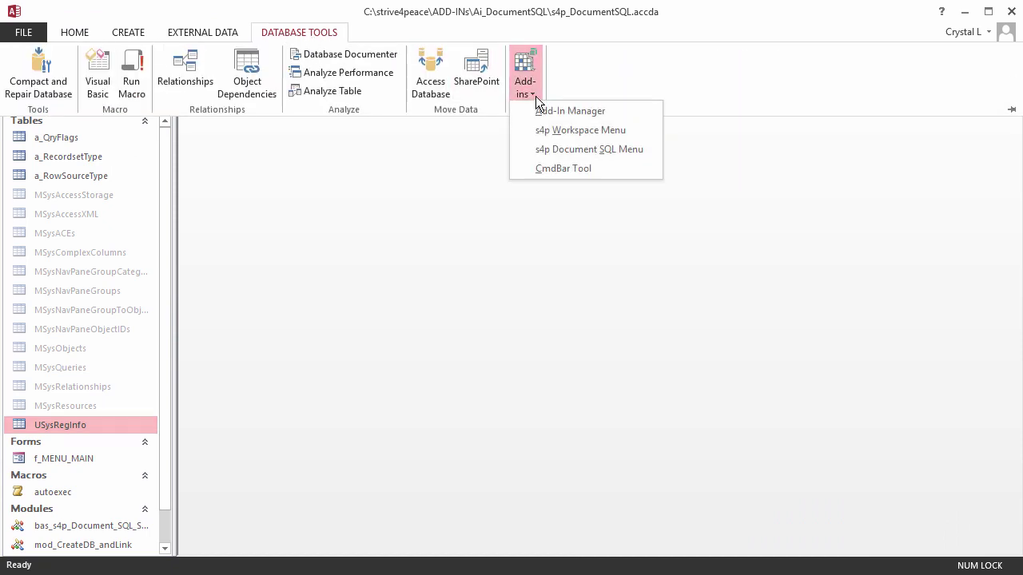
pyautogui.click(642, 152)
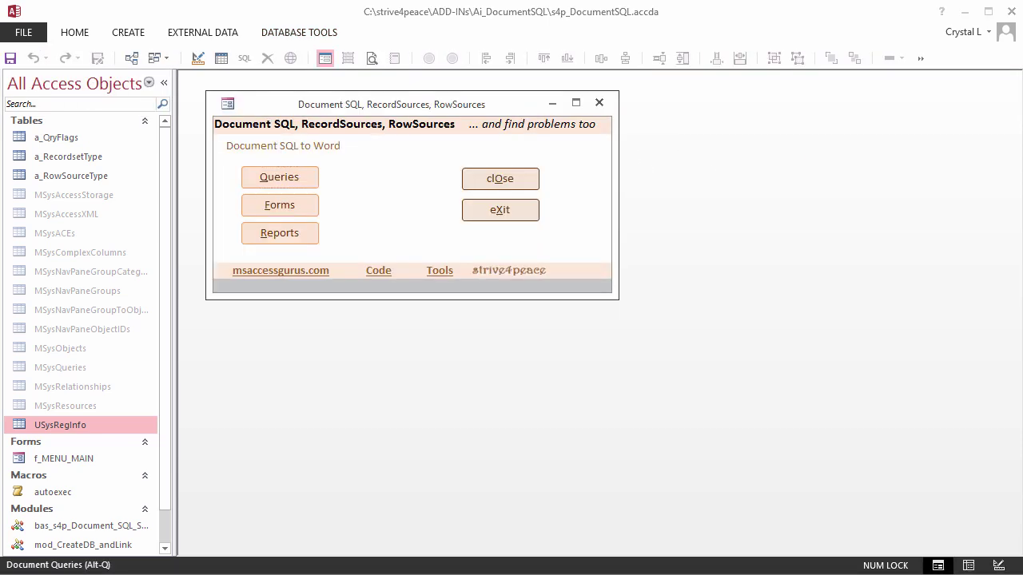
pyautogui.click(64, 459)
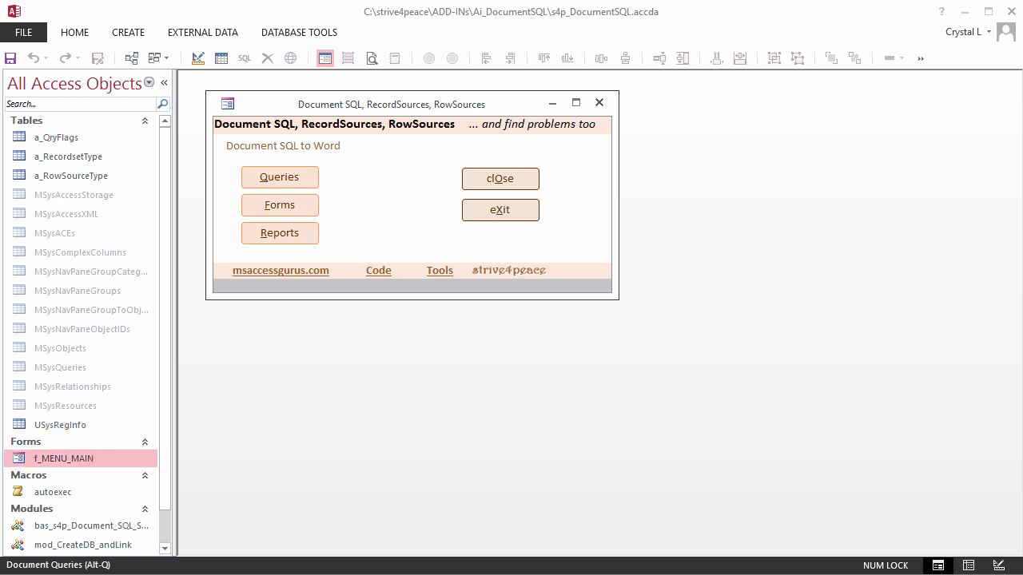